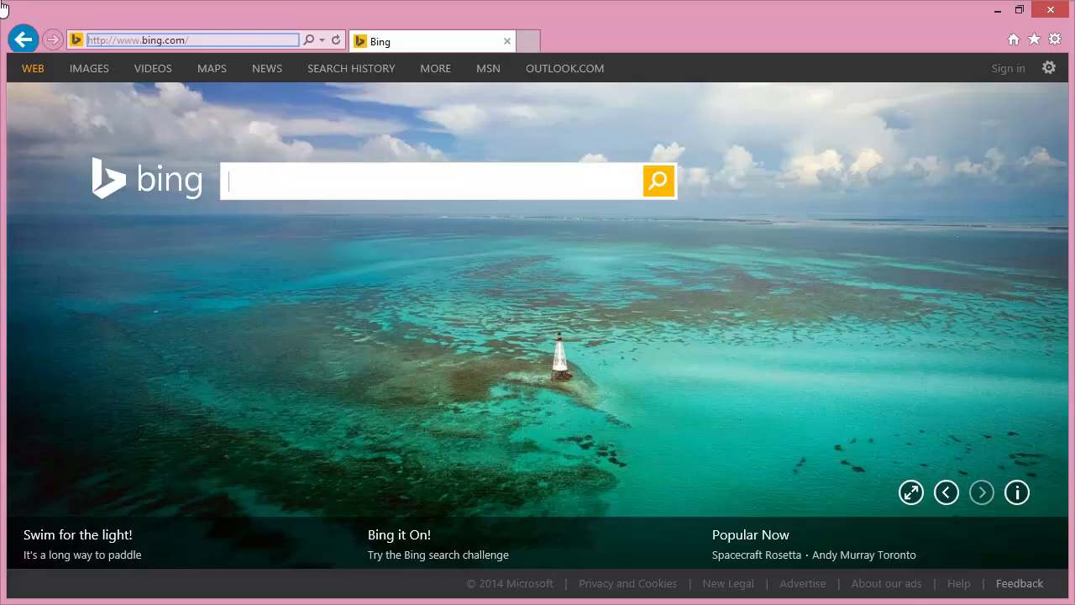
click(221, 39)
text(www.tel)
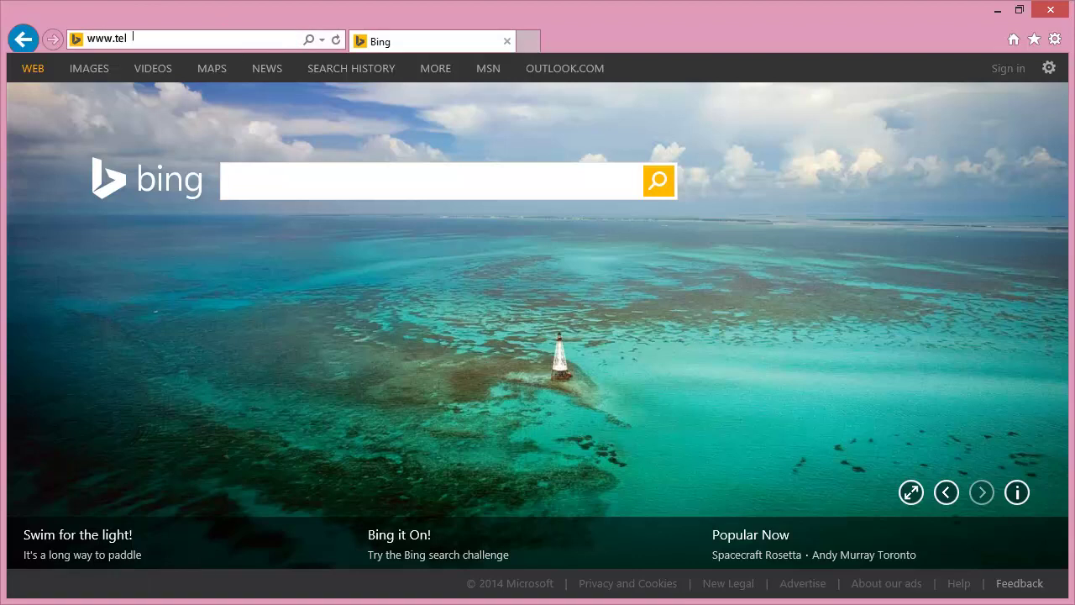
text(ephony-cloud.com)
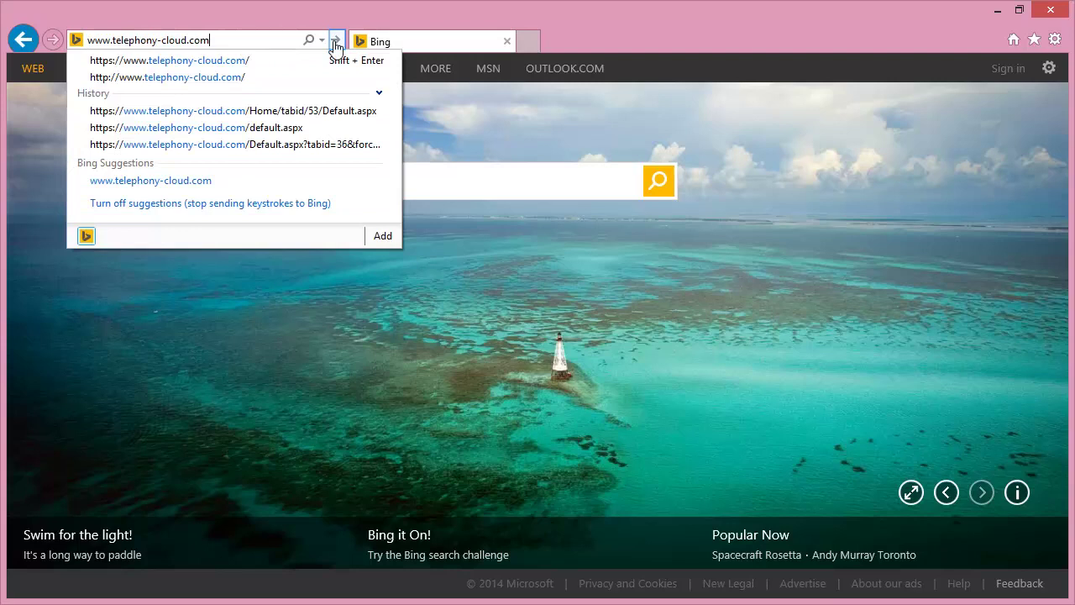
Load telephony-cloud.com and log in with the account username and password
click(335, 40)
click(287, 206)
text(pink-demo)
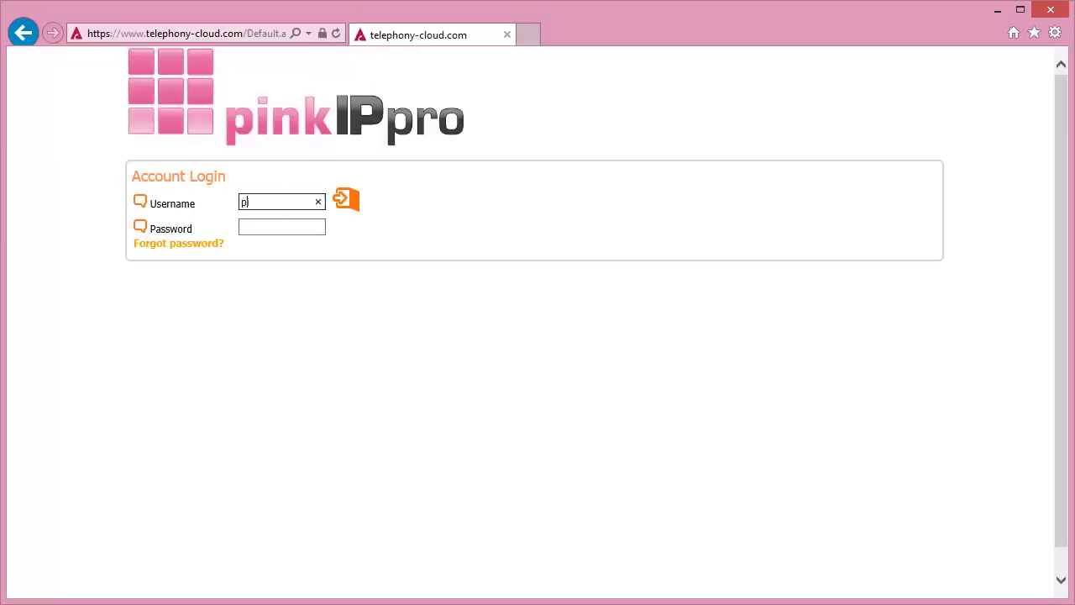
key(Tab)
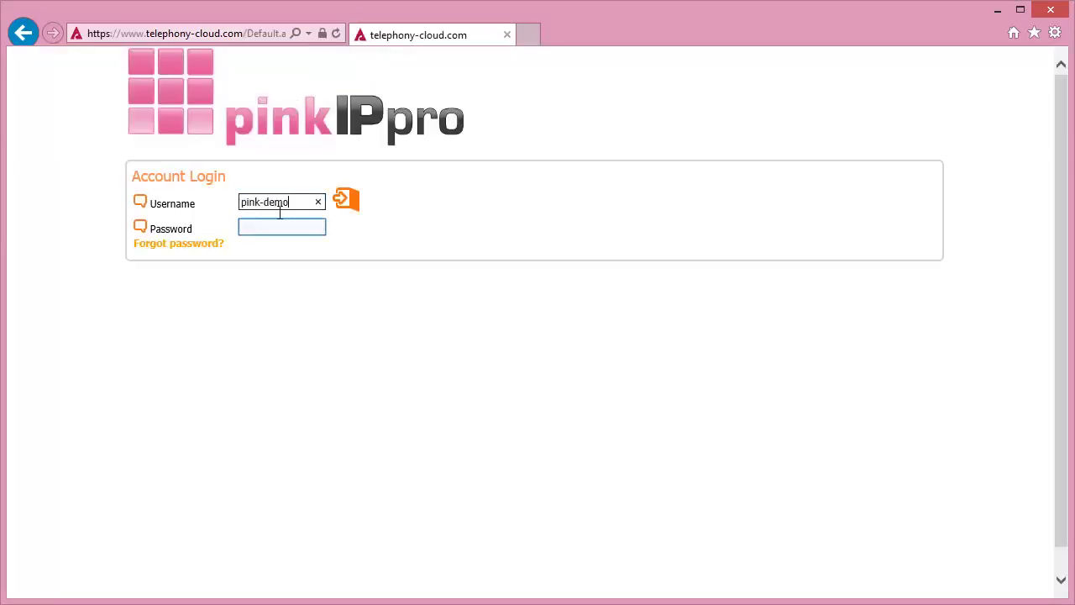
click(278, 224)
text(12345678)
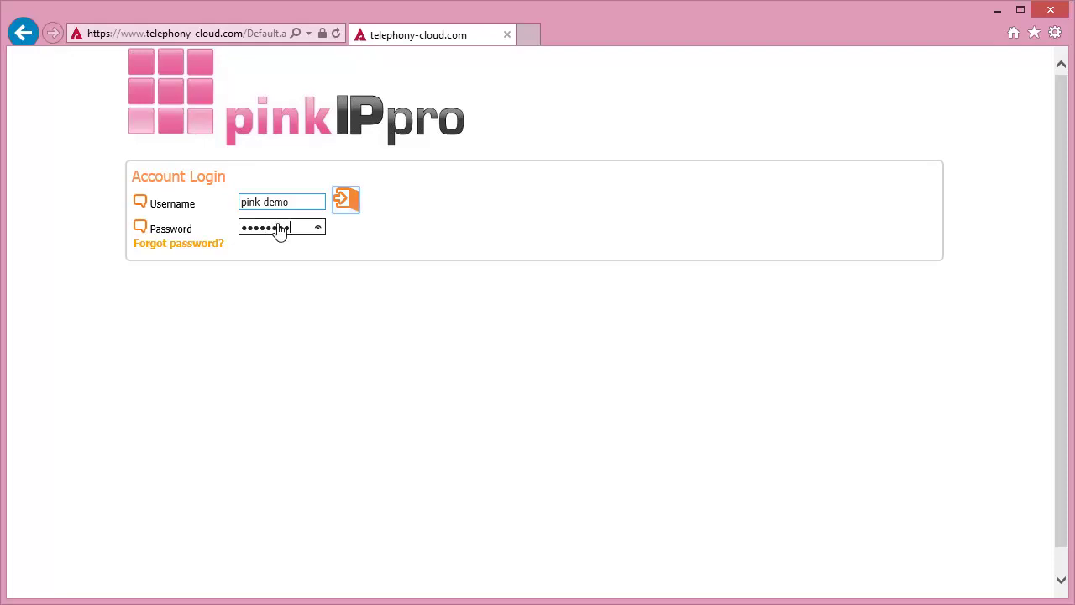
click(346, 202)
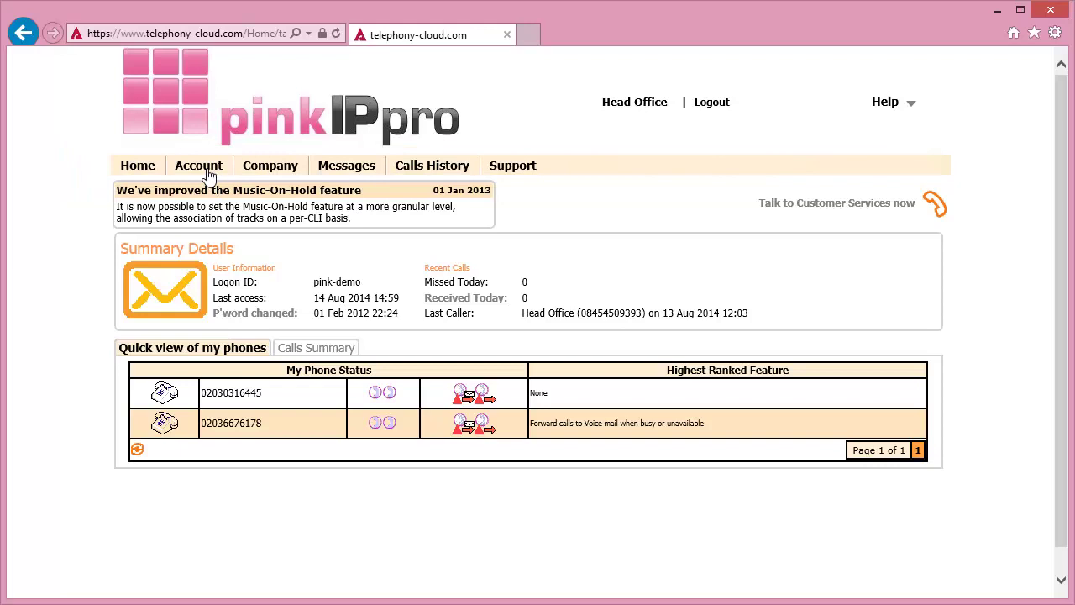
Open Features > Messages > Voice mail and select the account's first phone number
mouse_move(210, 173)
mouse_move(479, 265)
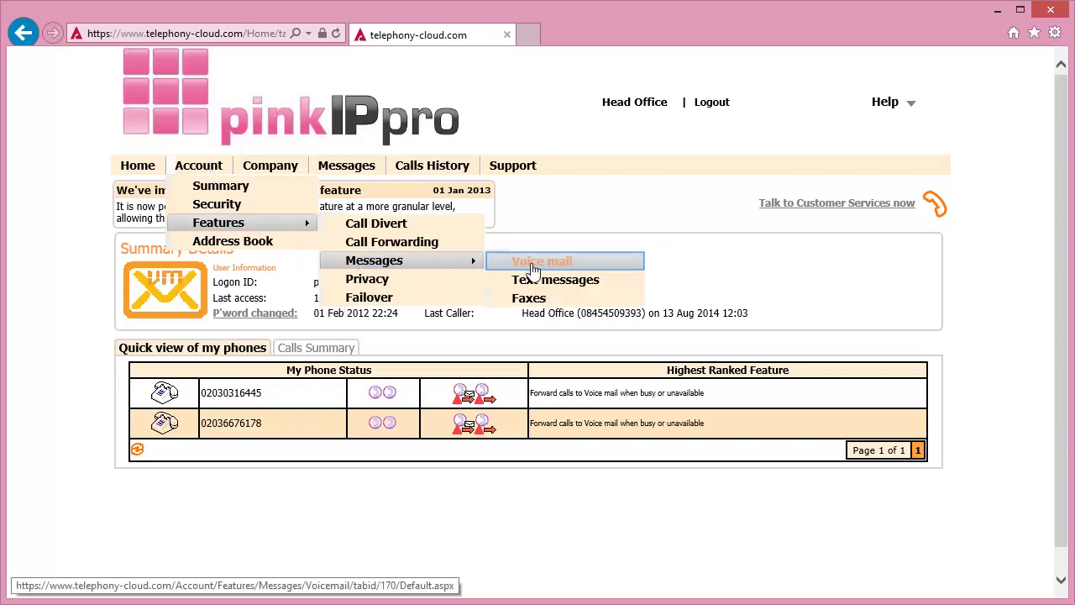
click(532, 267)
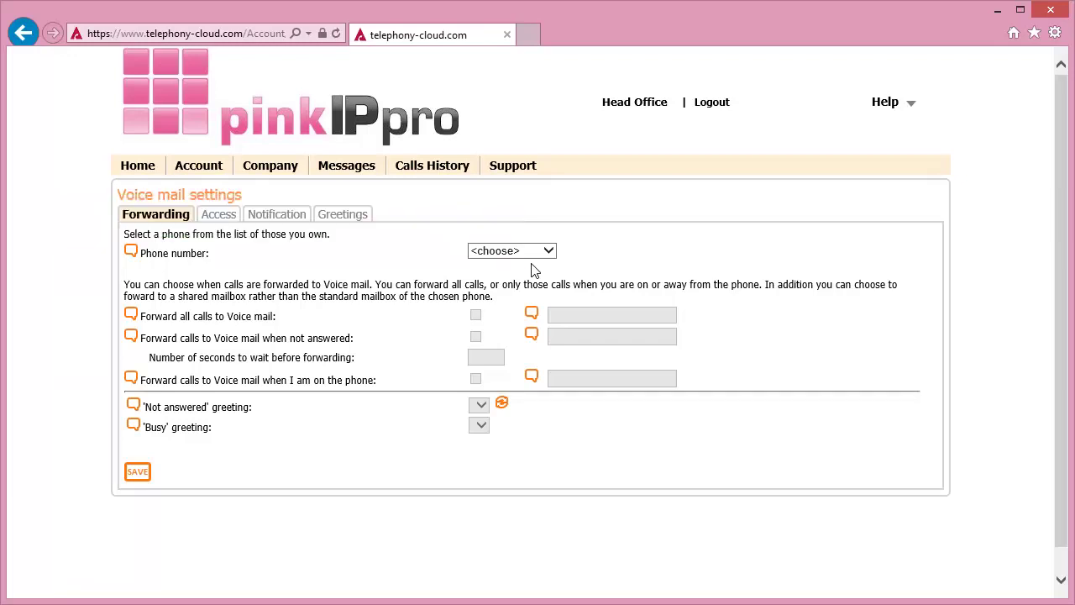
click(516, 253)
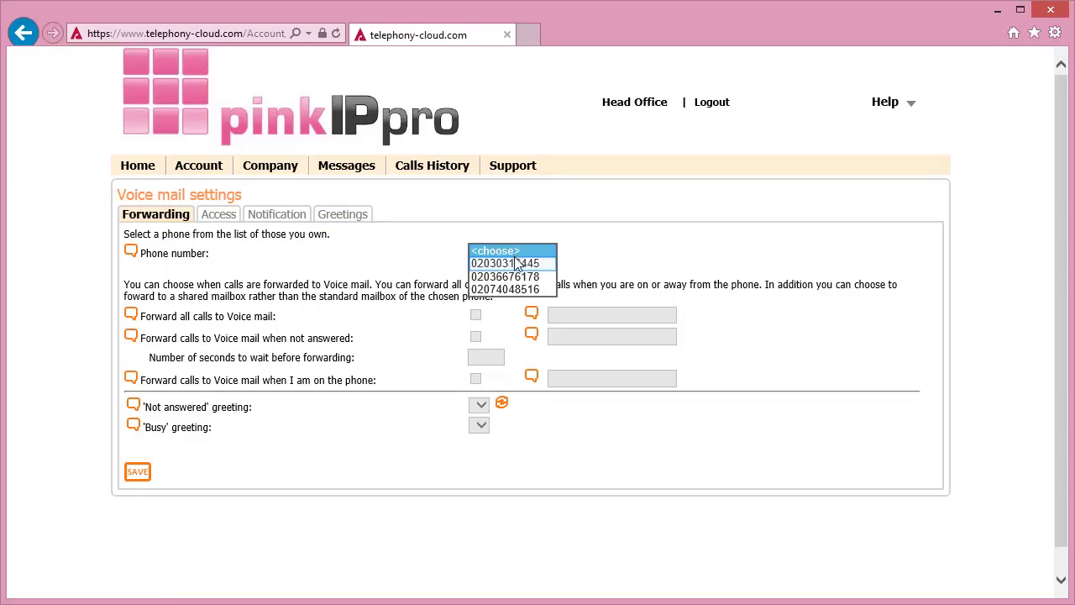
click(518, 264)
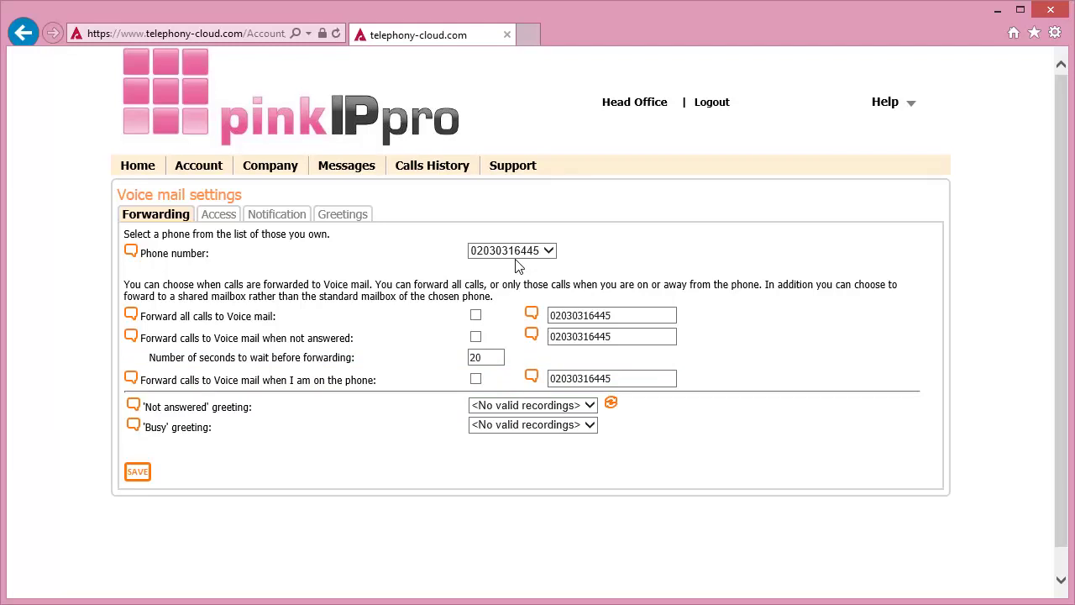
Forward to voice mail when unanswered after 30 seconds or busy, leaving all calls off, and save
click(476, 315)
click(475, 316)
click(476, 336)
click(492, 357)
key(BackSpace)
key(BackSpace)
text(30)
click(476, 379)
click(140, 471)
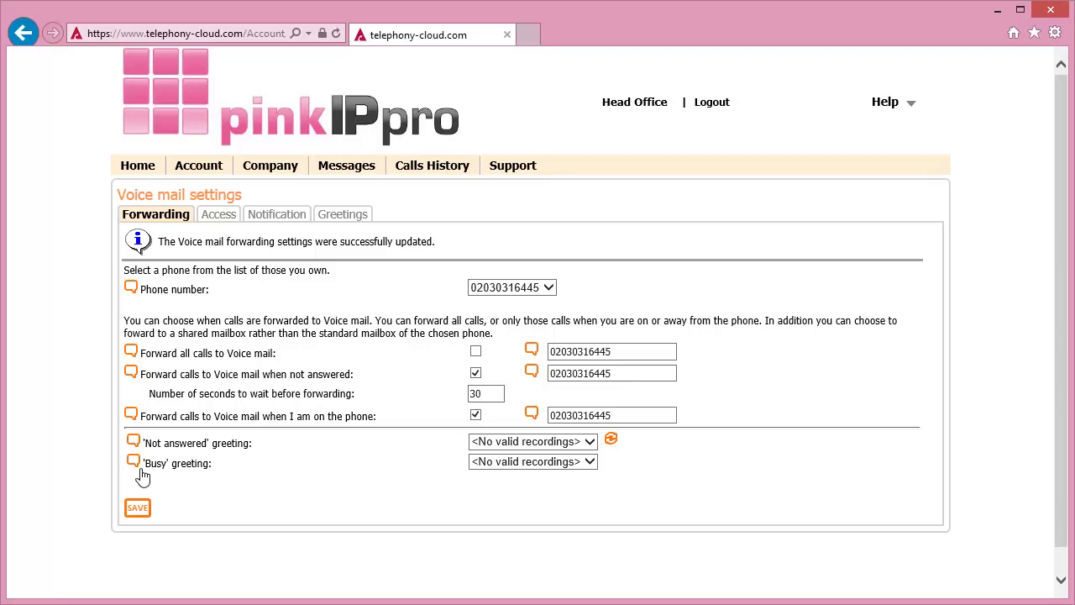
For the first phone, turn off the voice mail prompt, choose mp3 format, set 10 items per page, and save
click(223, 217)
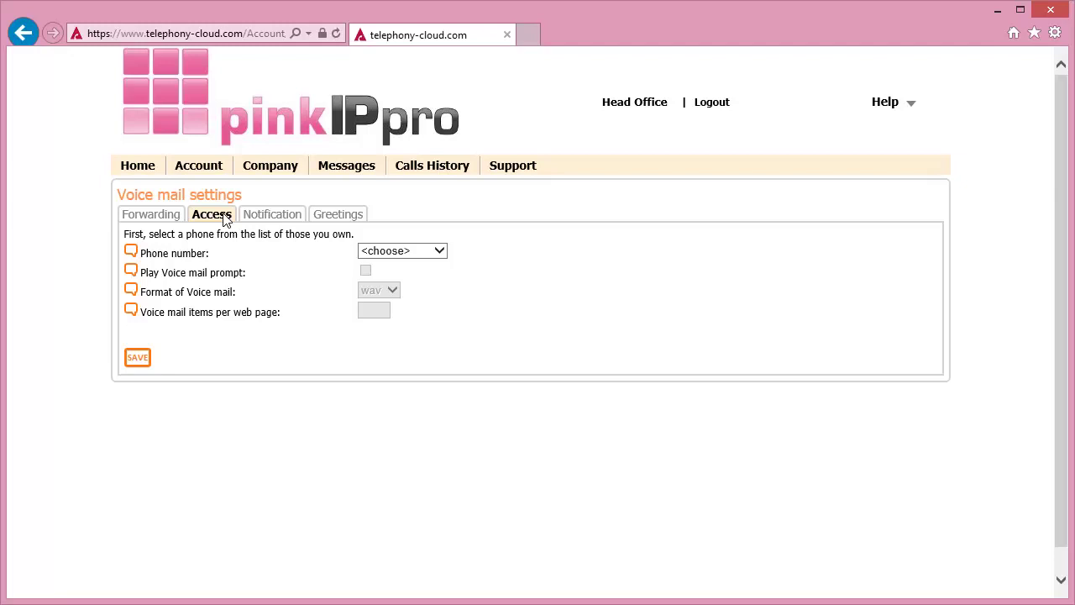
click(398, 251)
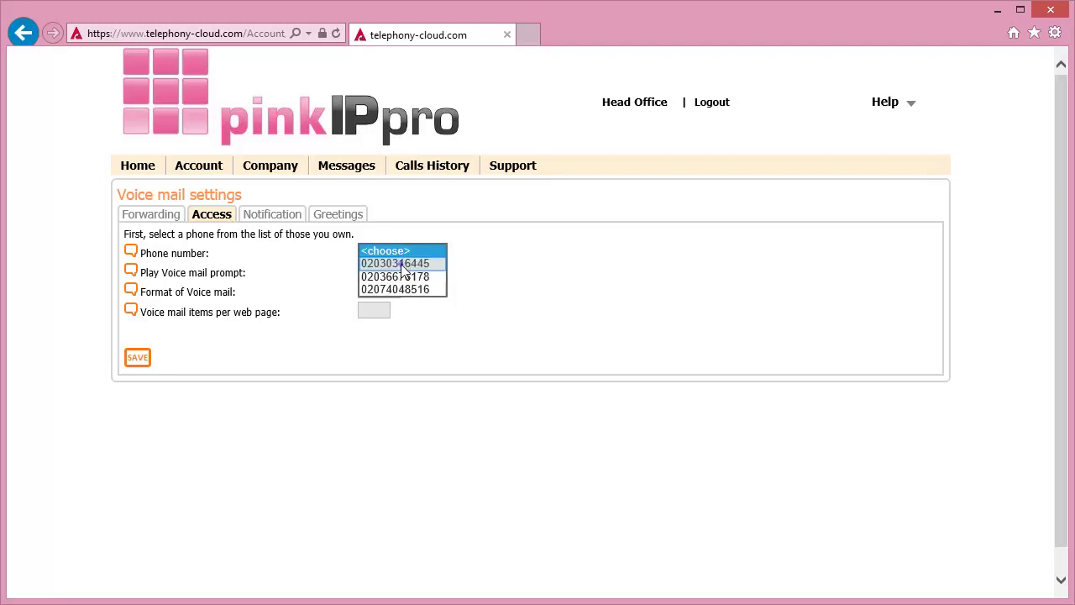
click(403, 264)
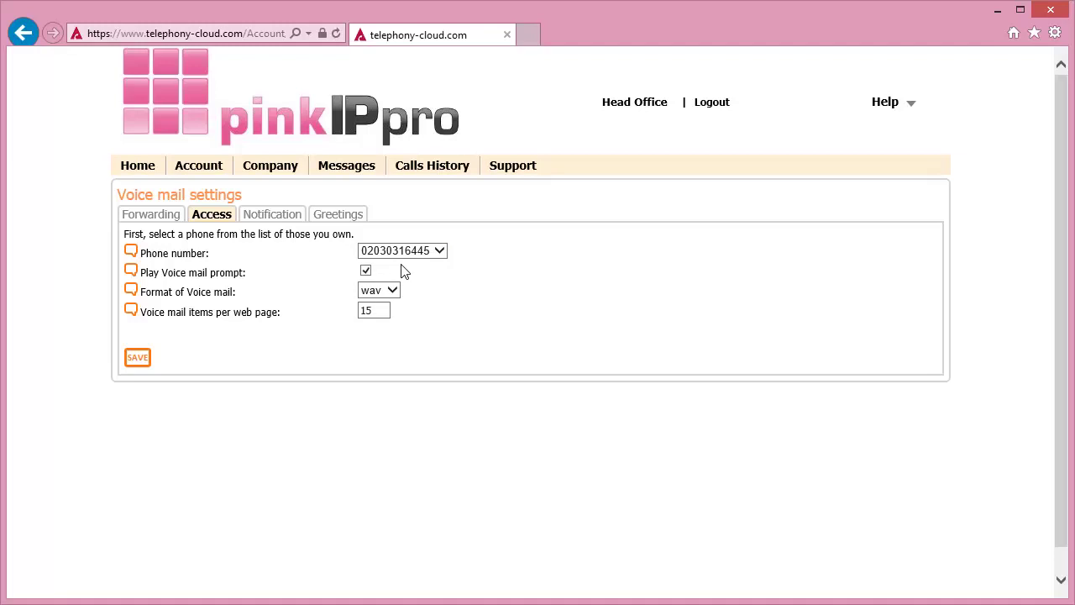
click(367, 272)
click(388, 293)
click(383, 305)
click(382, 310)
double_click(370, 310)
text(10)
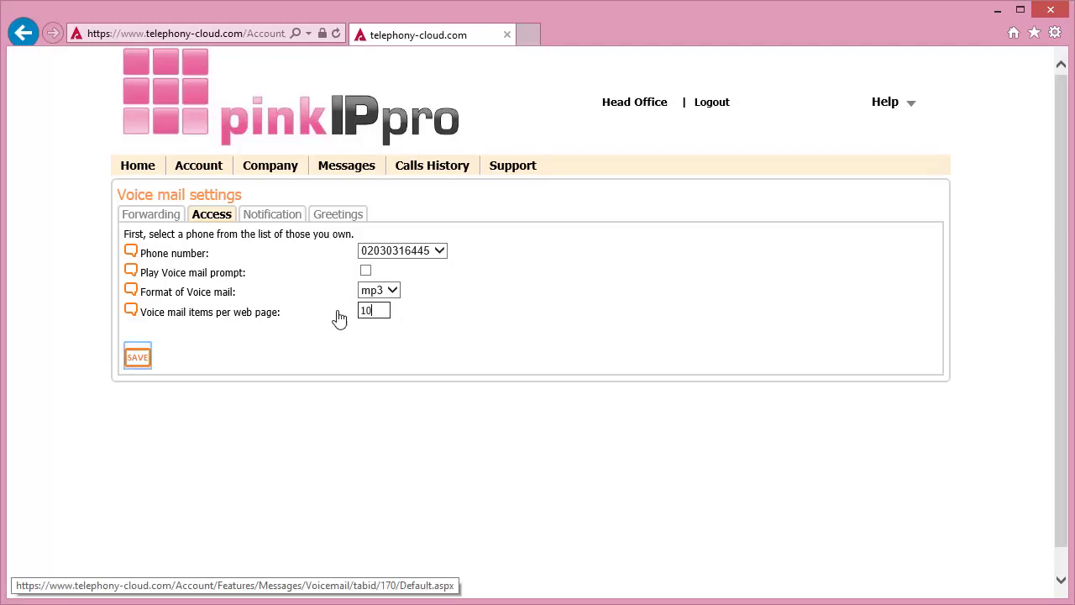
click(137, 360)
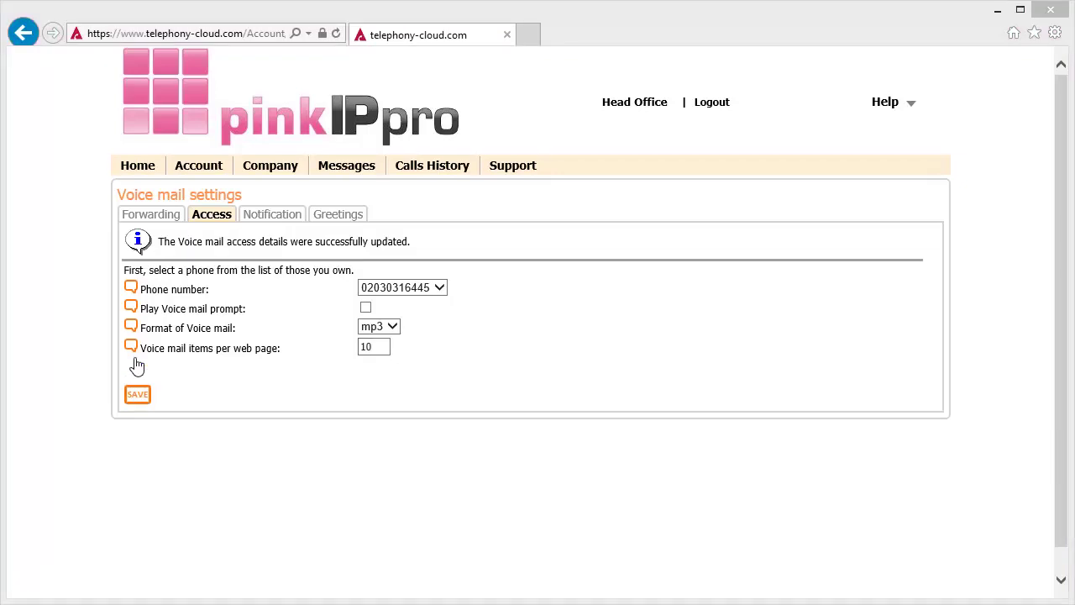
For the first phone, enable SMS notification to a newly added mobile number and save
click(277, 215)
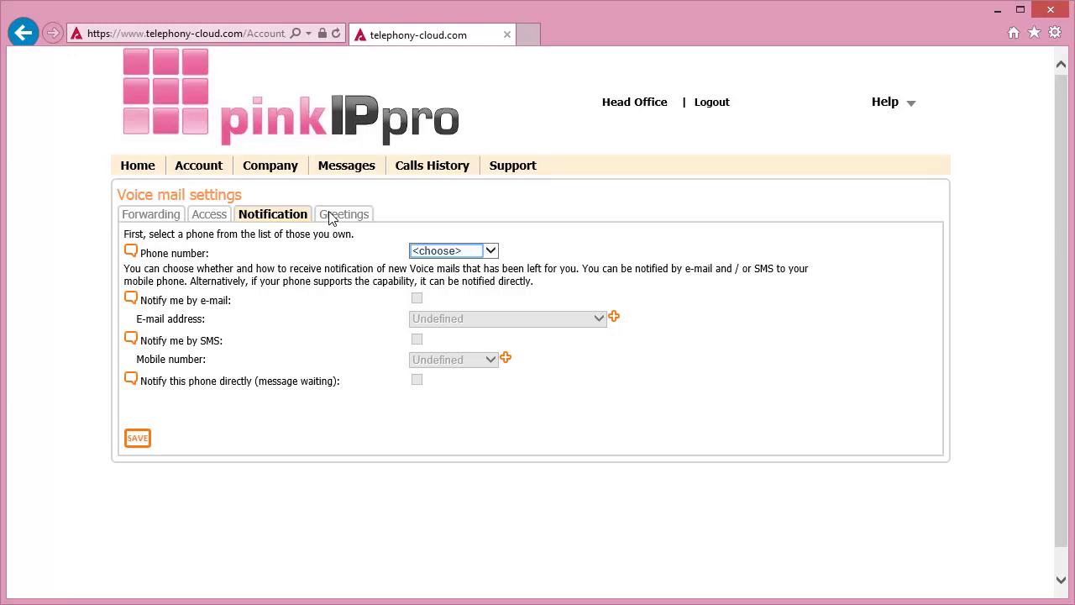
click(451, 253)
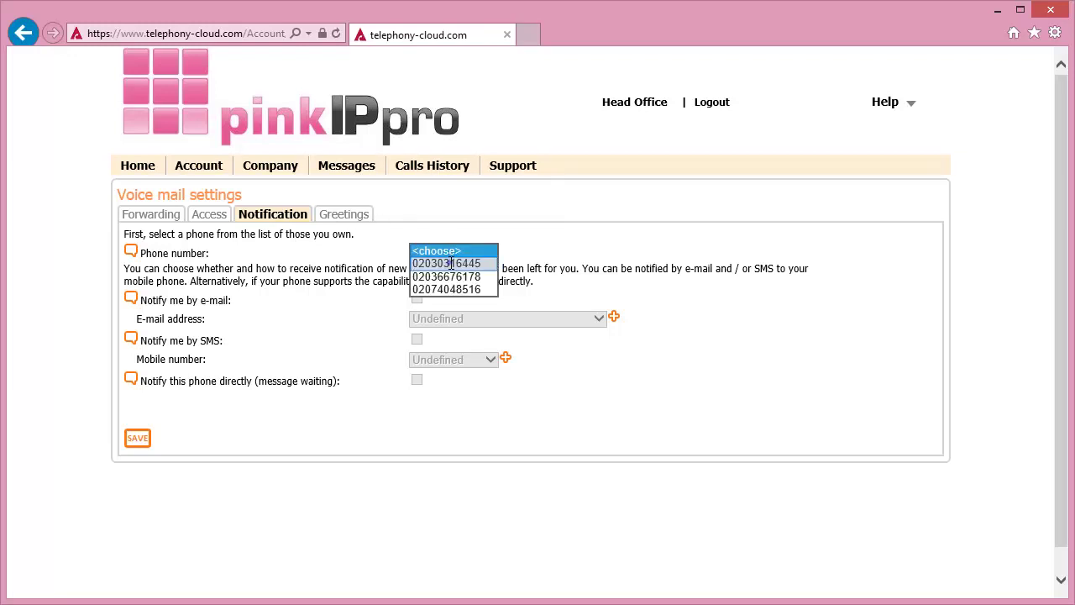
click(451, 262)
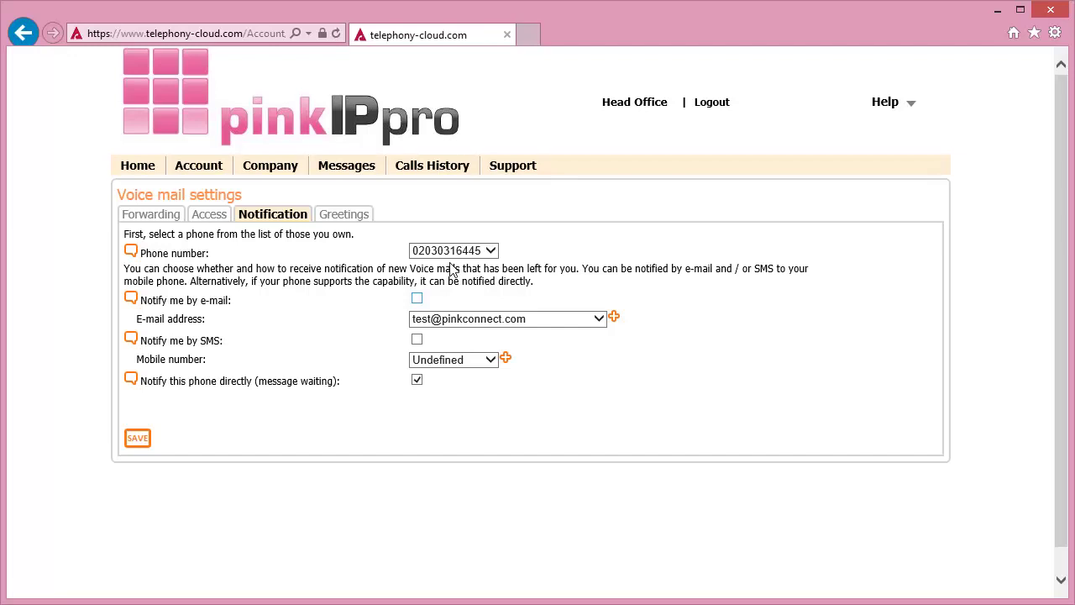
click(417, 339)
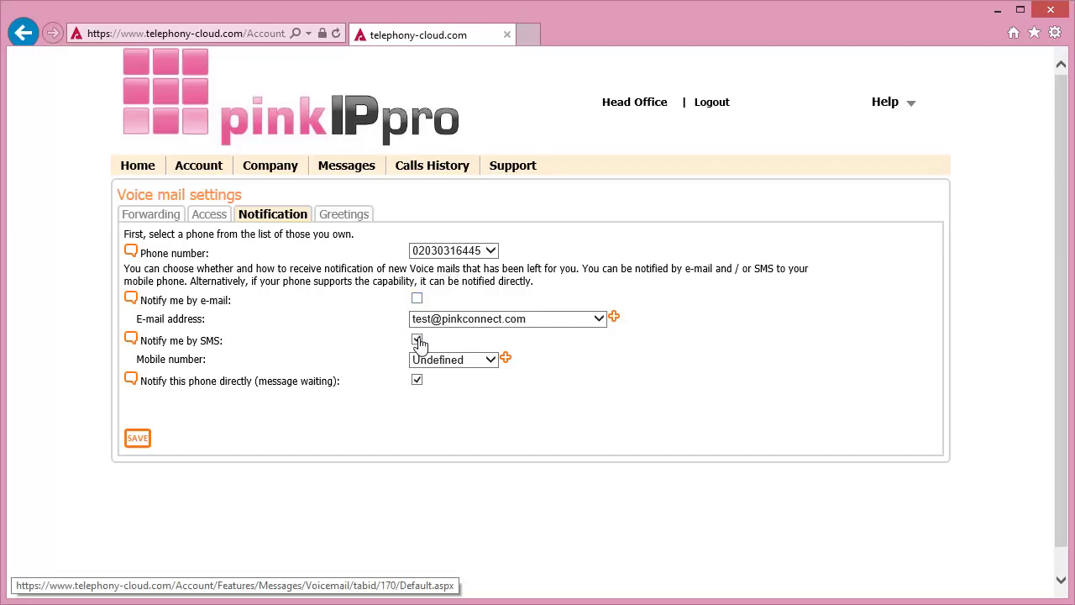
click(505, 358)
text(07123456789)
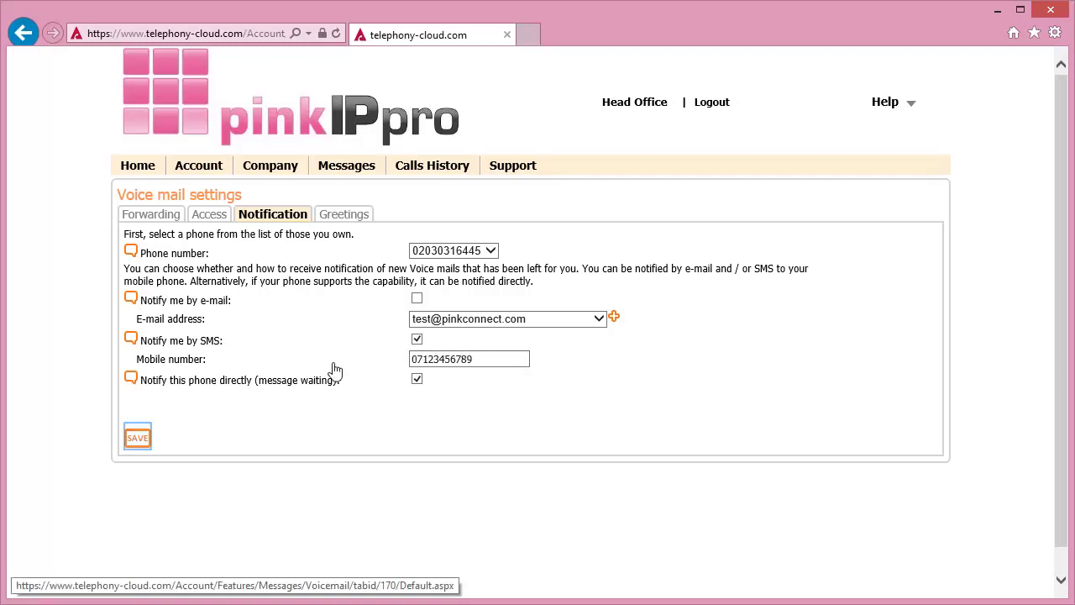
click(136, 438)
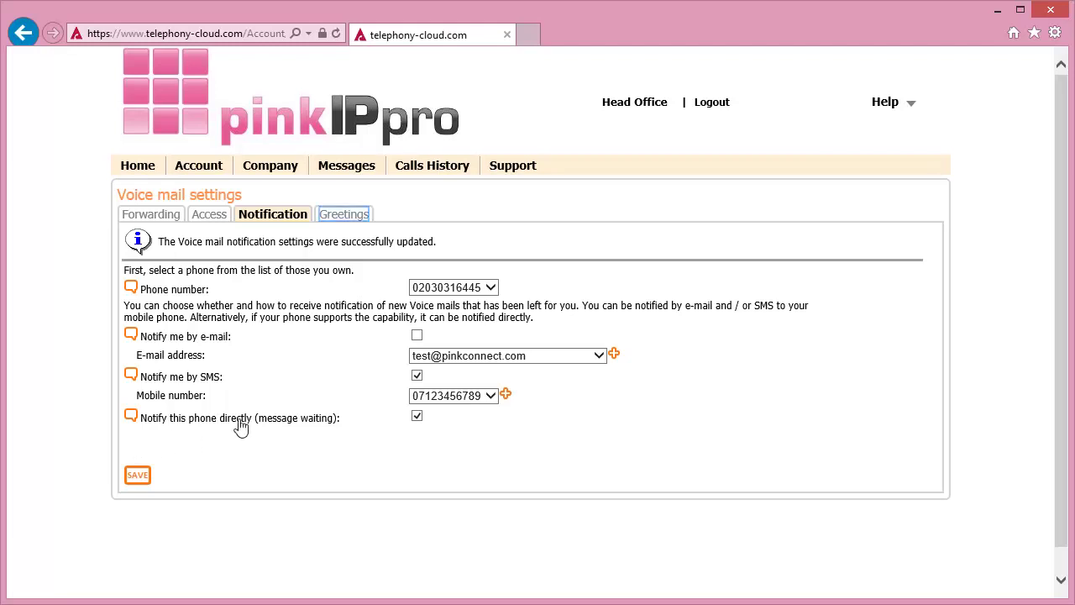
Add and save a greeting named 'Christmas Message', then request a call to record it
click(343, 216)
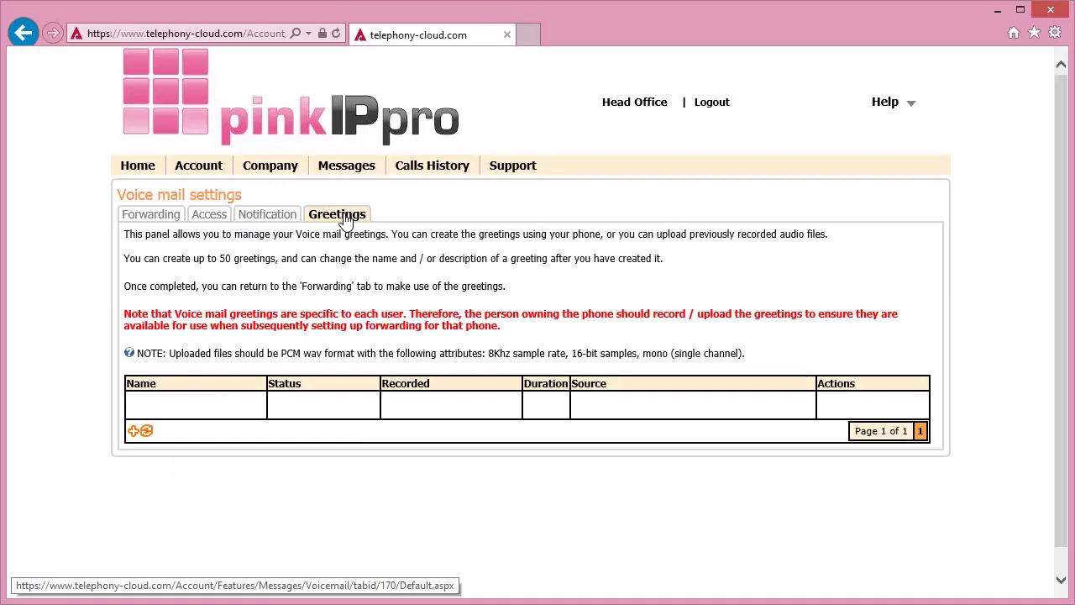
click(133, 431)
click(311, 472)
text(Christmas Message)
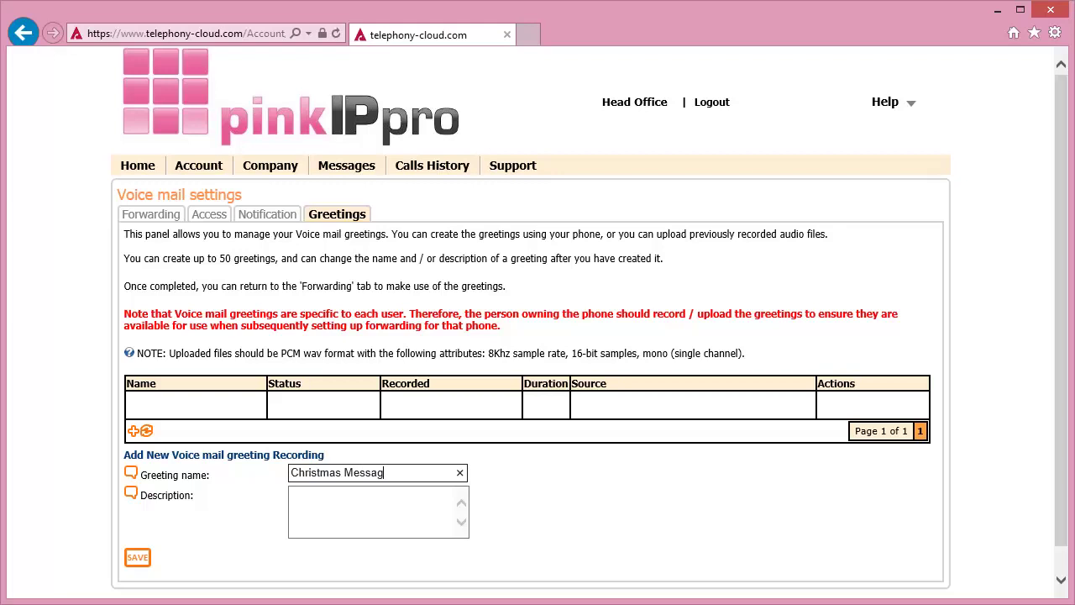
key(Tab)
click(139, 558)
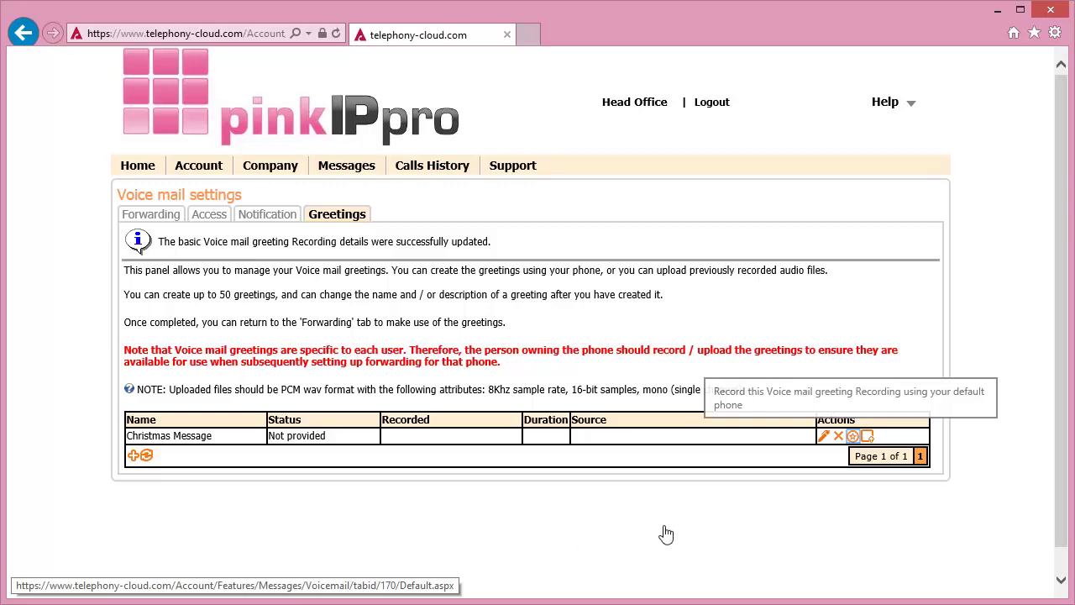
click(852, 437)
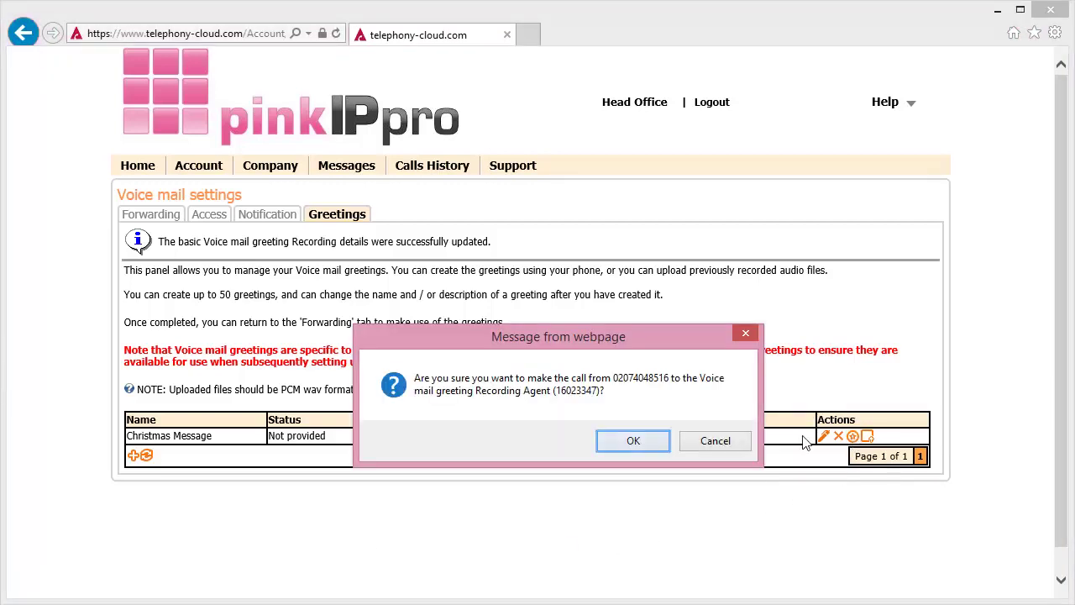
Confirm the recording call and refresh until Christmas Message shows Valid at 00:14
click(634, 442)
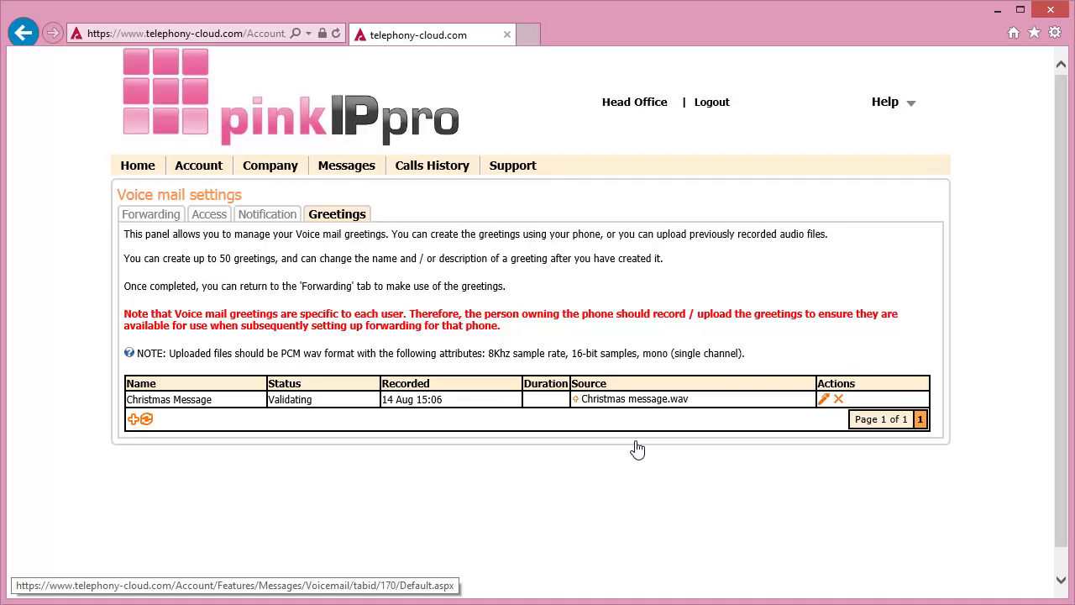
click(146, 420)
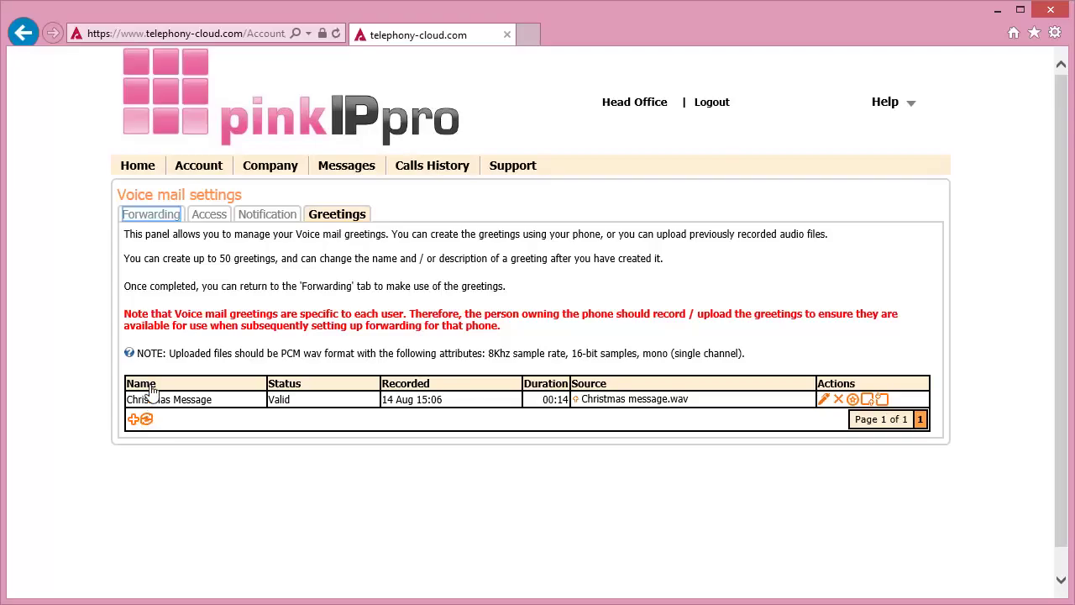
For the first phone, set Not answered and Busy greetings to Christmas Message and save
click(154, 216)
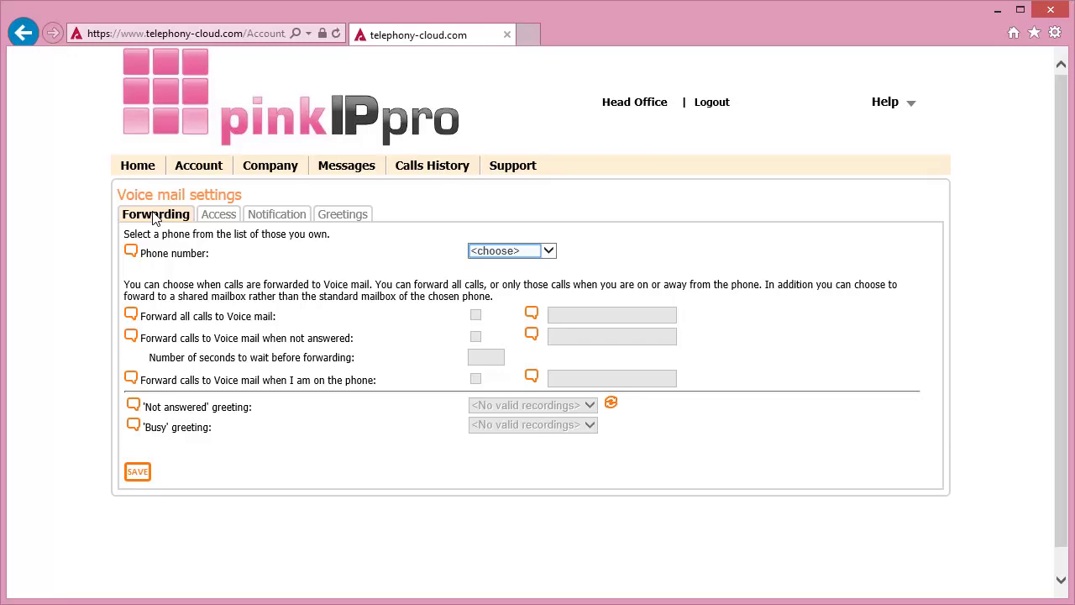
click(497, 252)
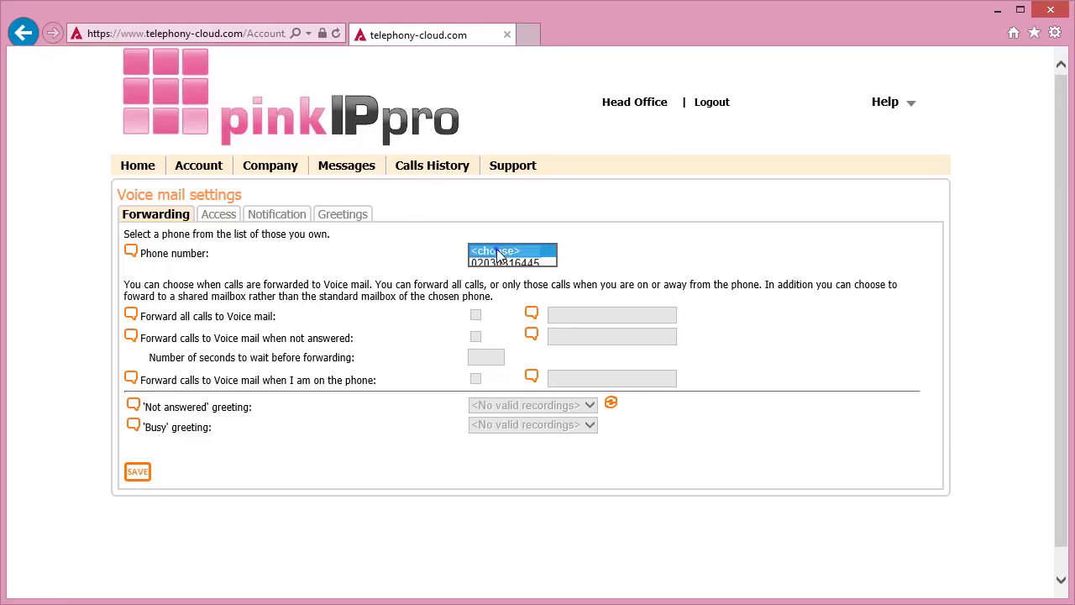
click(495, 264)
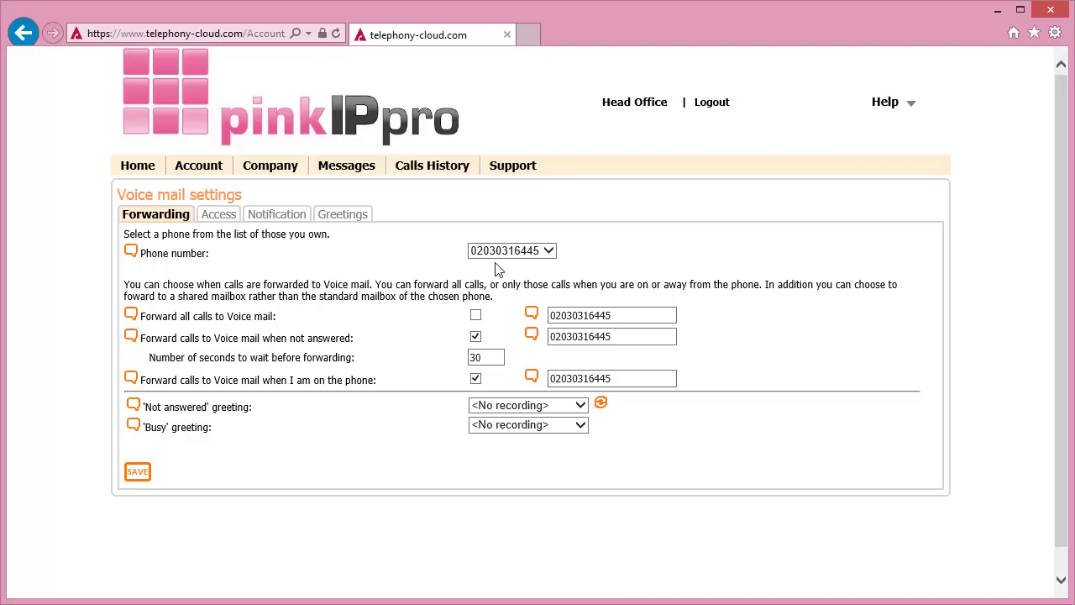
click(534, 408)
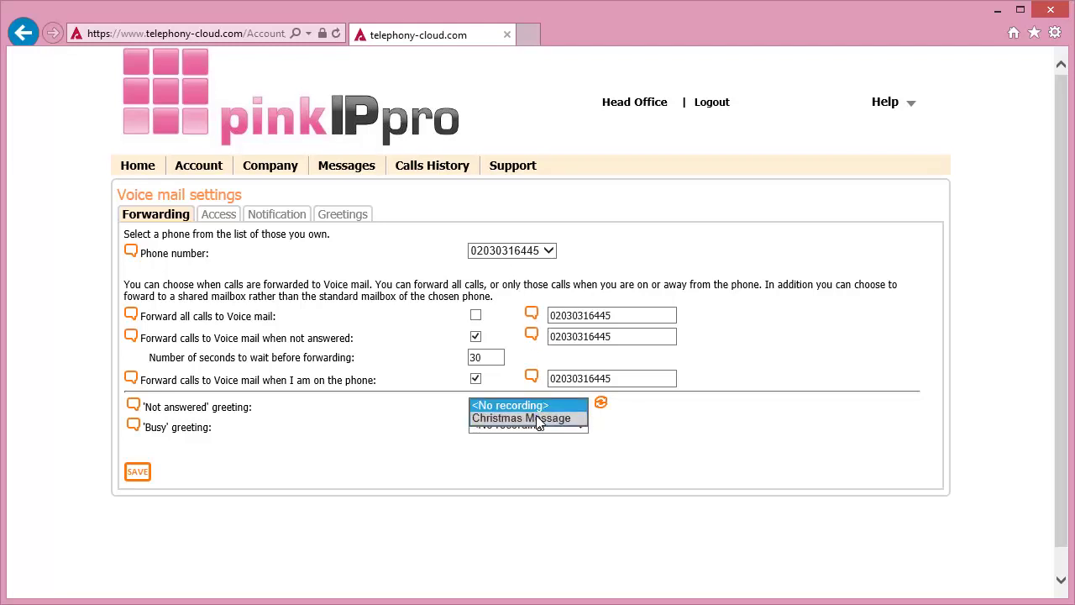
click(538, 419)
click(538, 428)
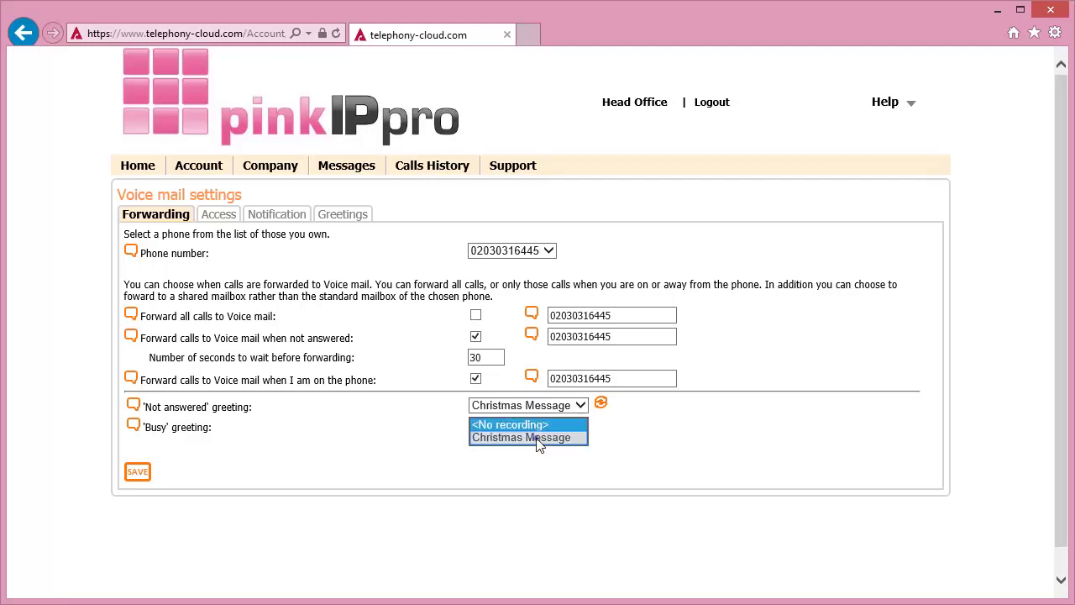
click(538, 447)
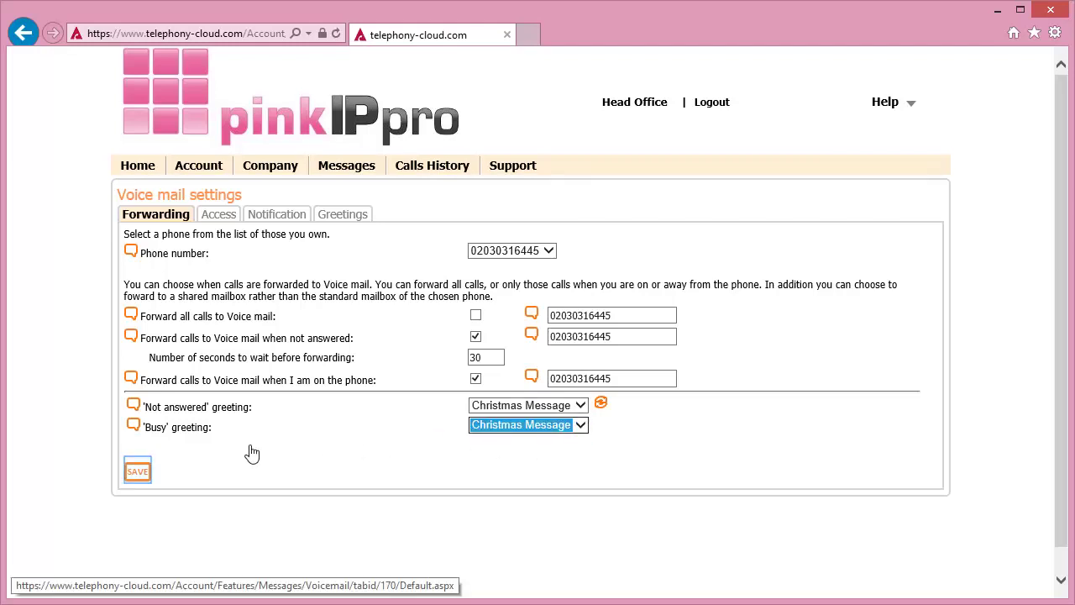
click(141, 472)
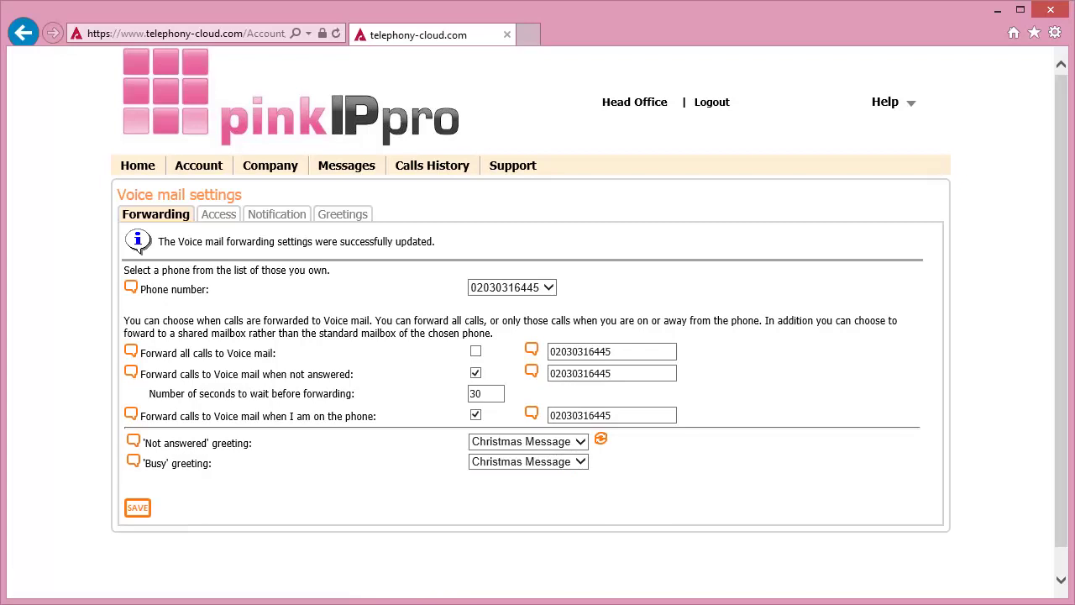